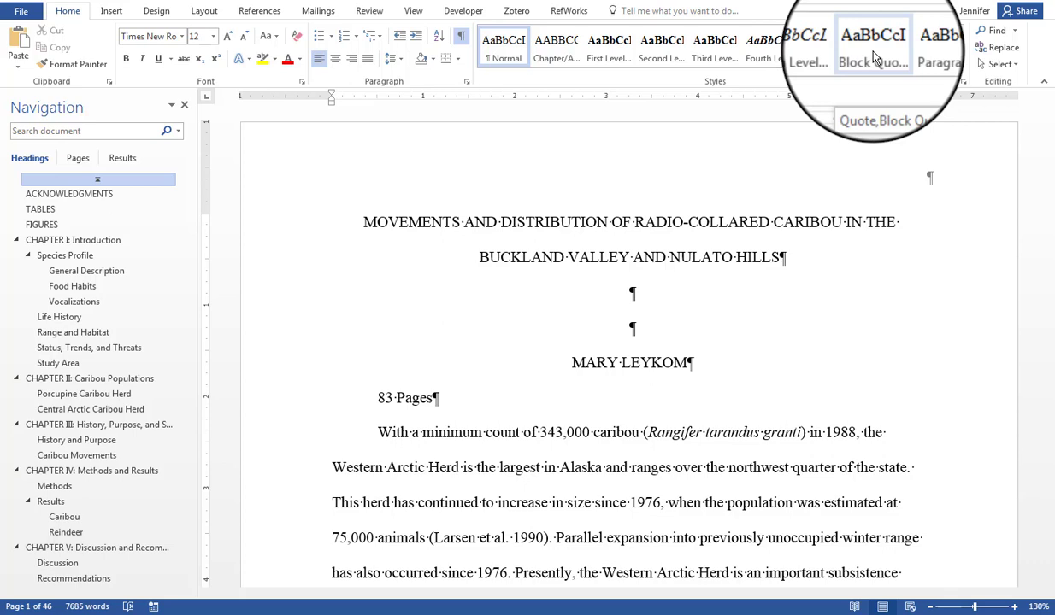
# Step: Apply the Paragraph style to the '83 Pages' line, previewing other gallery styles without applying them
pyautogui.click(927, 56)
pyautogui.click(972, 66)
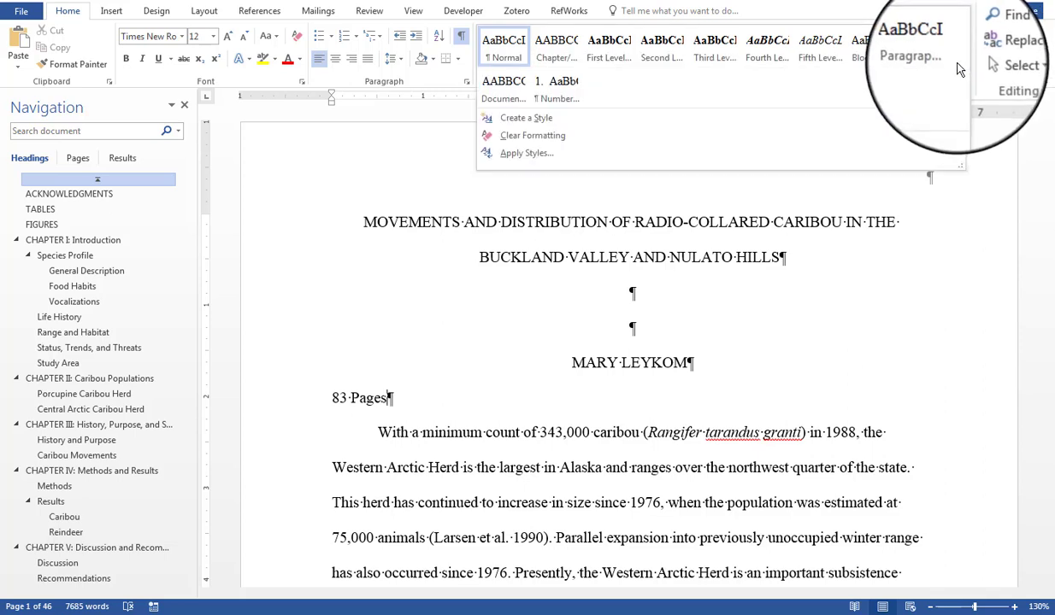
pyautogui.click(506, 87)
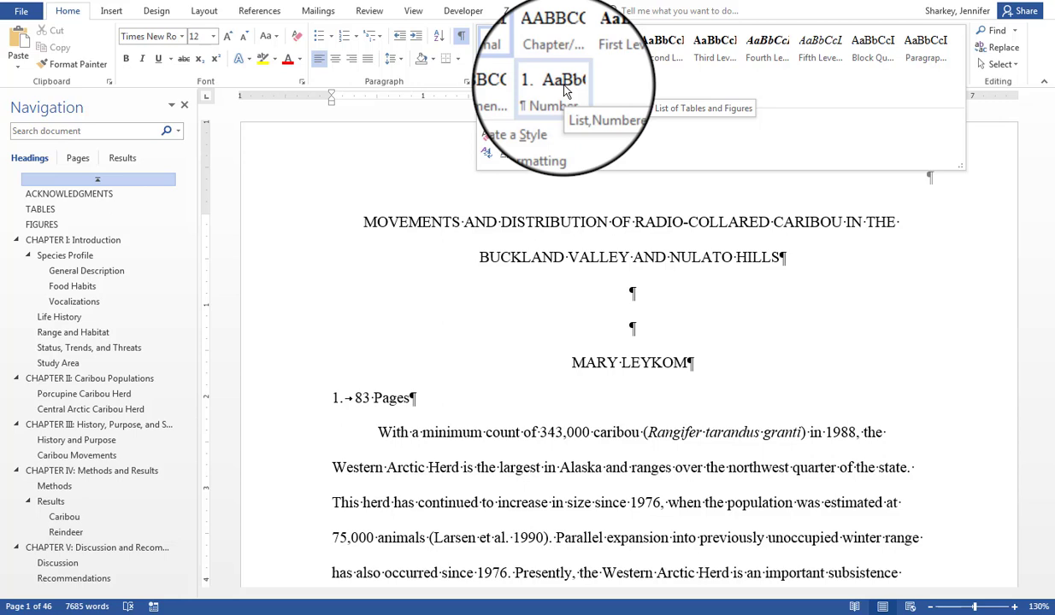
pyautogui.click(389, 396)
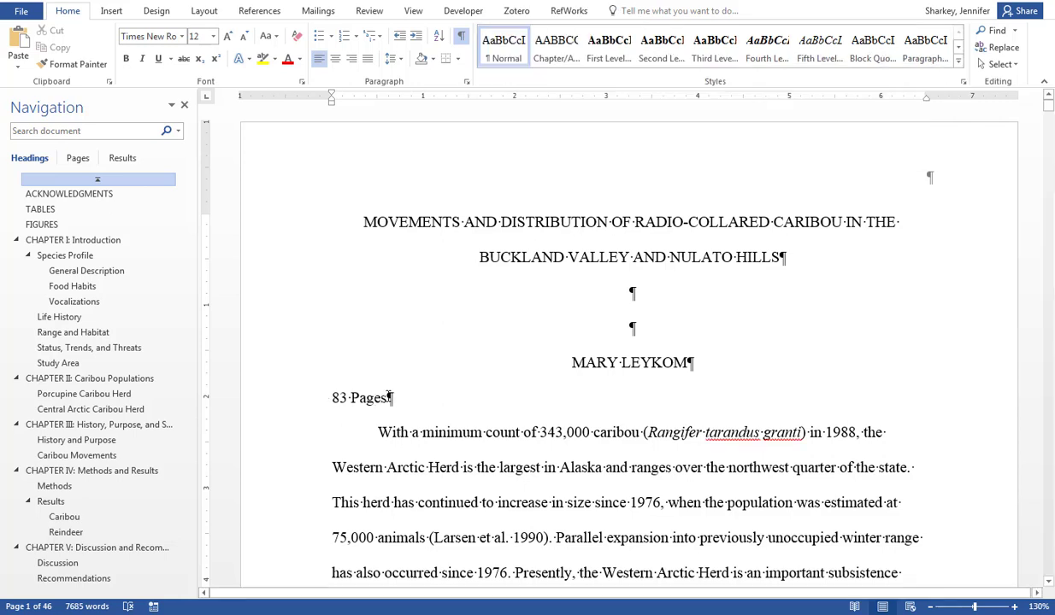
pyautogui.moveTo(386, 396); pyautogui.dragTo(400, 395)
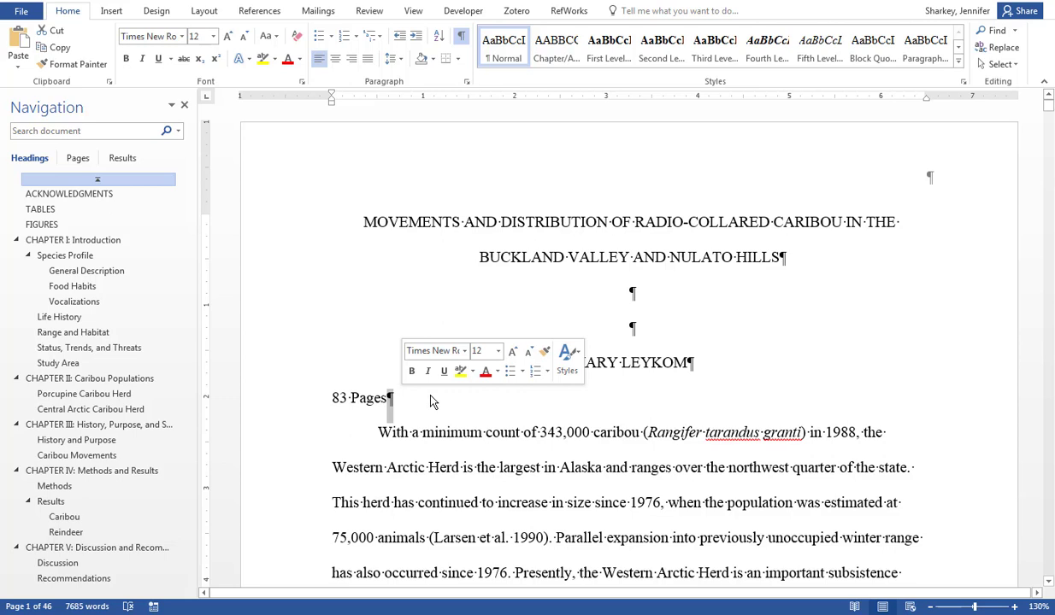
pyautogui.click(384, 399)
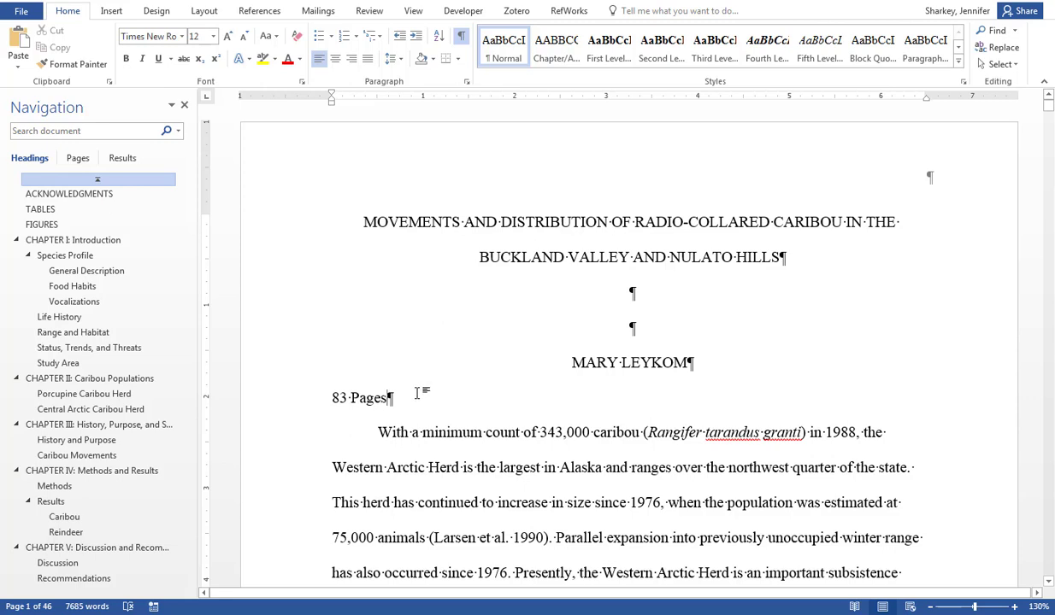
pyautogui.press('Home')
pyautogui.hotkey('shift', 'End')
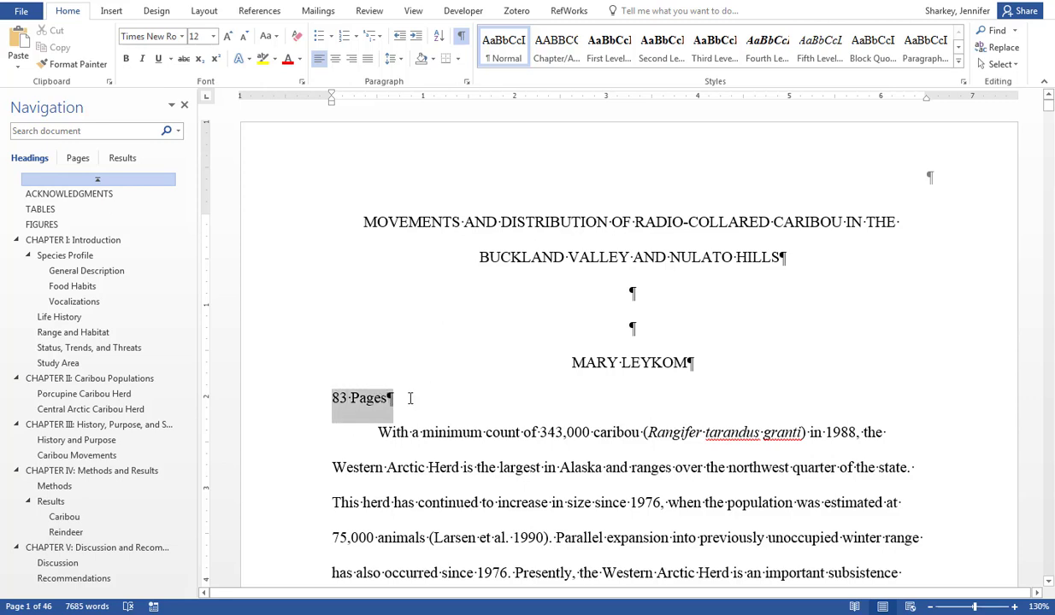
pyautogui.click(608, 47)
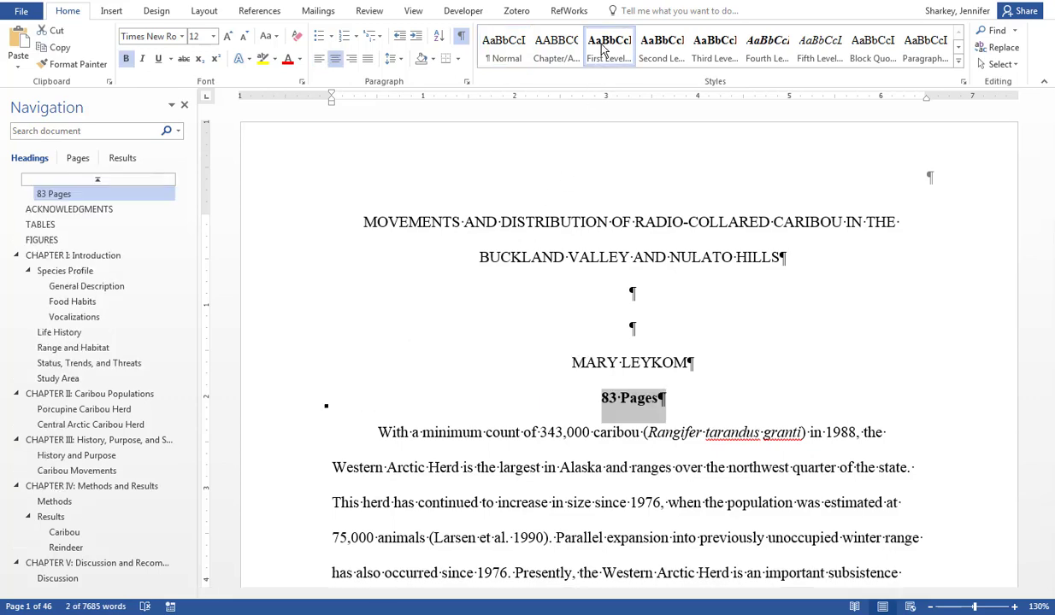
pyautogui.hotkey('ctrl', 'z')
pyautogui.scroll(-1, 986, 284)
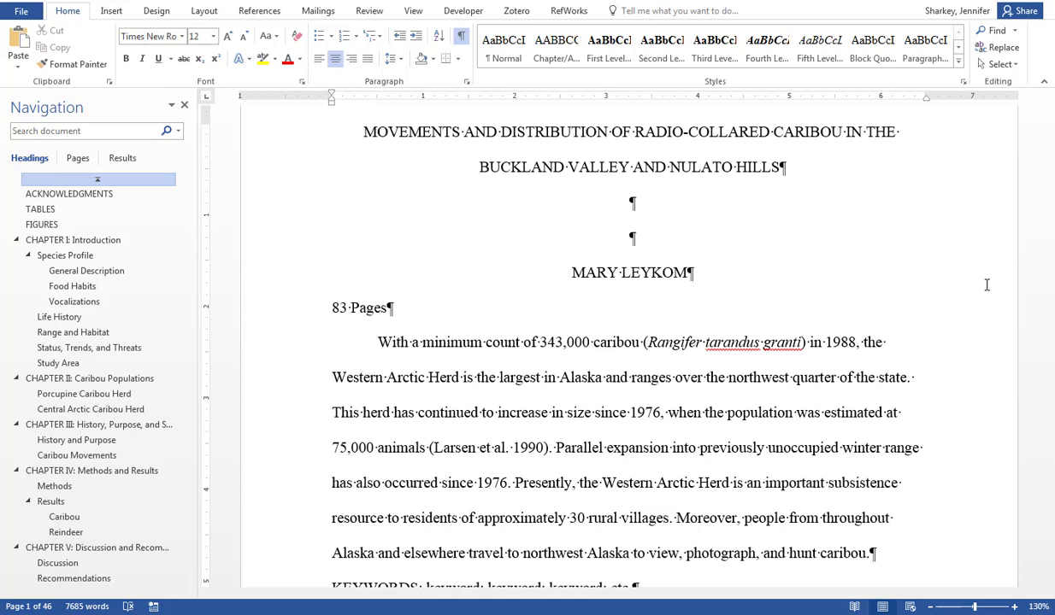
# Step: Press Shift+Enter near the 'Caribou distribution, movements…' paragraph in the Caribou Movements section
pyautogui.hotkey('shift', 'Return')
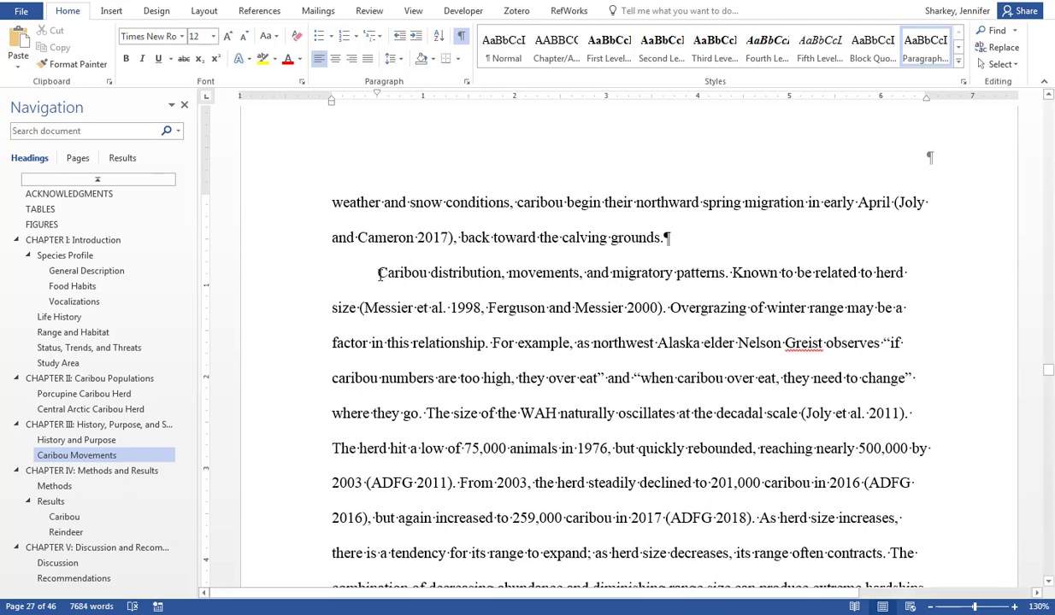
# Step: Apply Fourth Level style to 'Caribou distribution, movements, and migratory patterns.', including the trailing period
pyautogui.moveTo(378, 272); pyautogui.dragTo(713, 272)
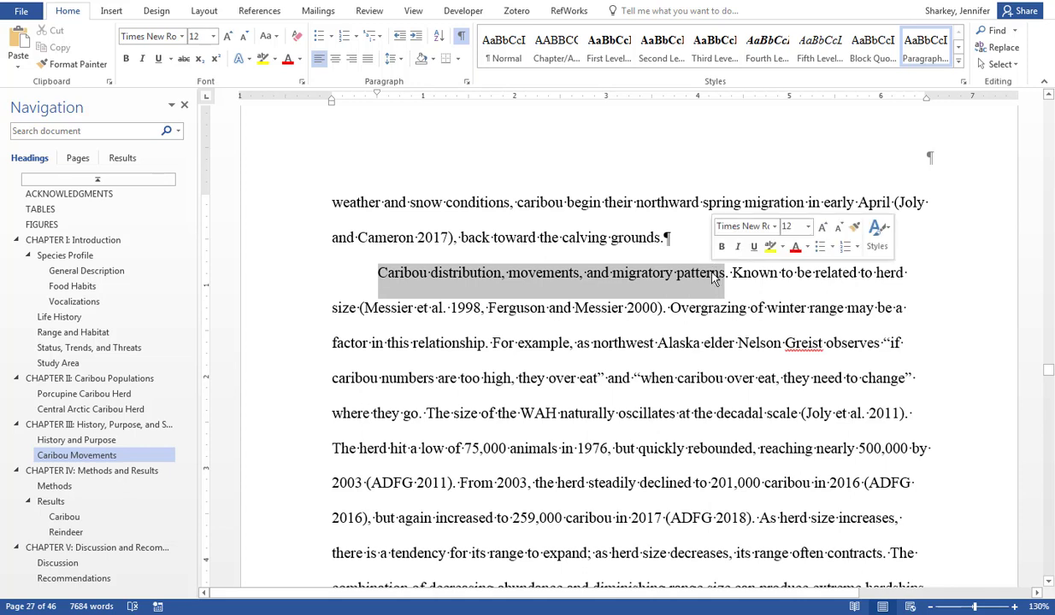
pyautogui.click(767, 47)
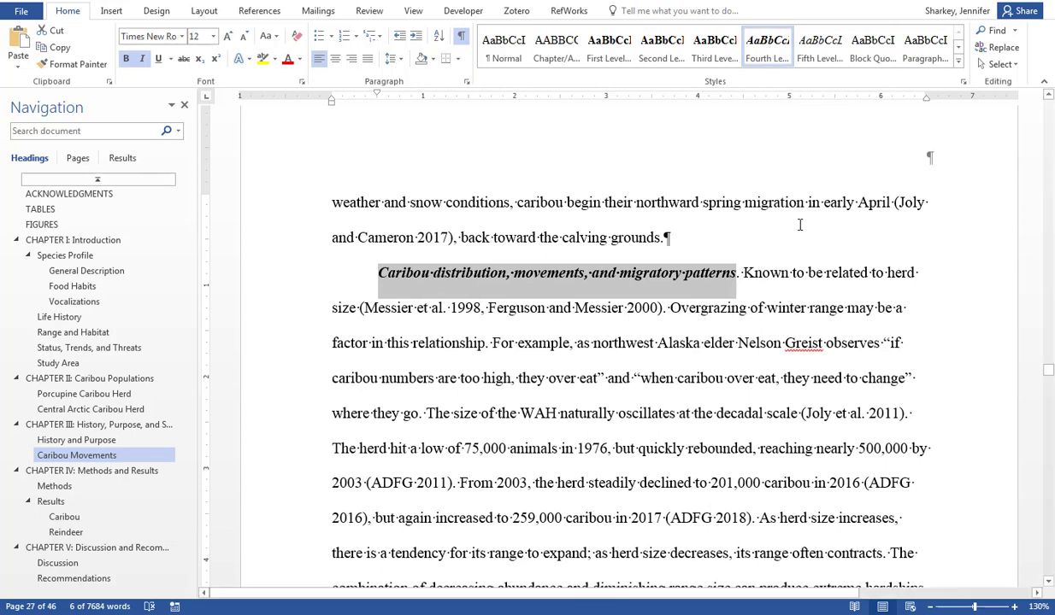
pyautogui.click(739, 274)
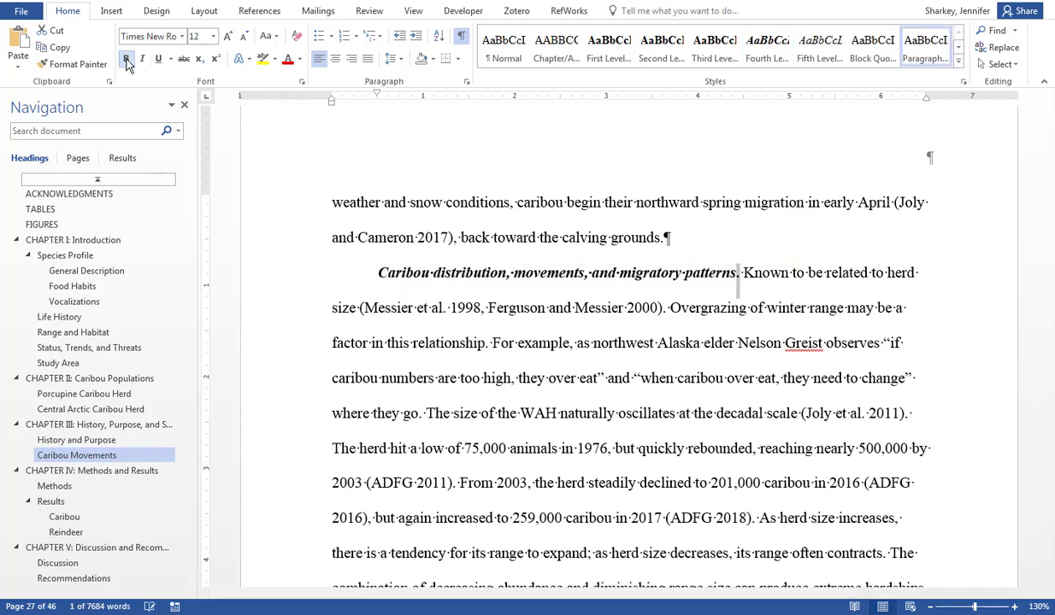
pyautogui.click(763, 289)
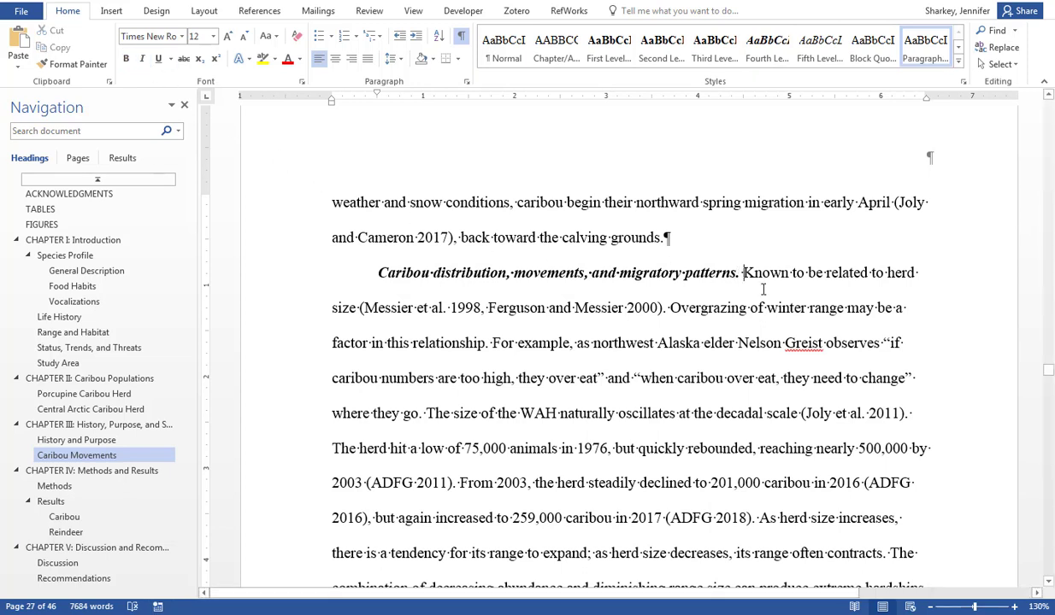